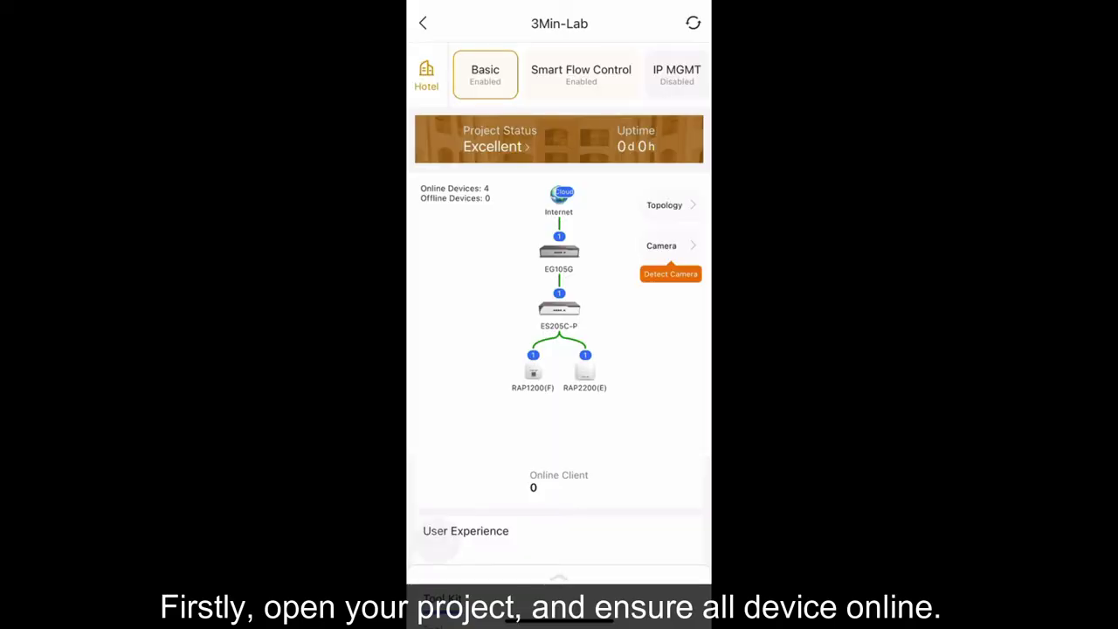
# Step: Add a Wi-Fi with SSID Portal and an empty password, then check its VLAN 60 advanced settings
pyautogui.scroll(-10, 559, 349)
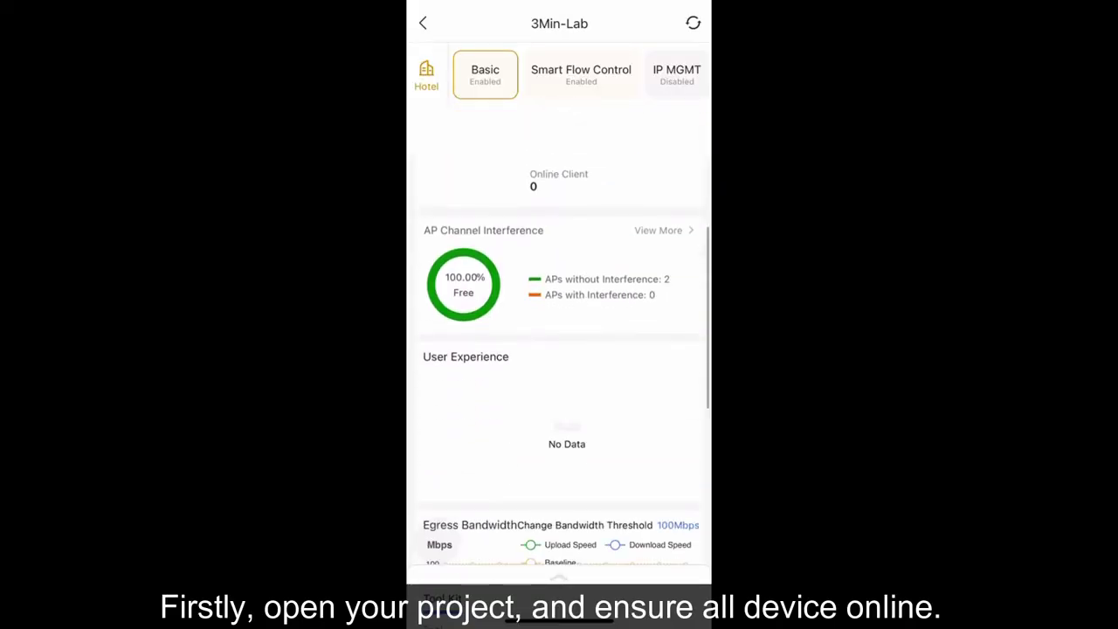
pyautogui.scroll(-5, 559, 349)
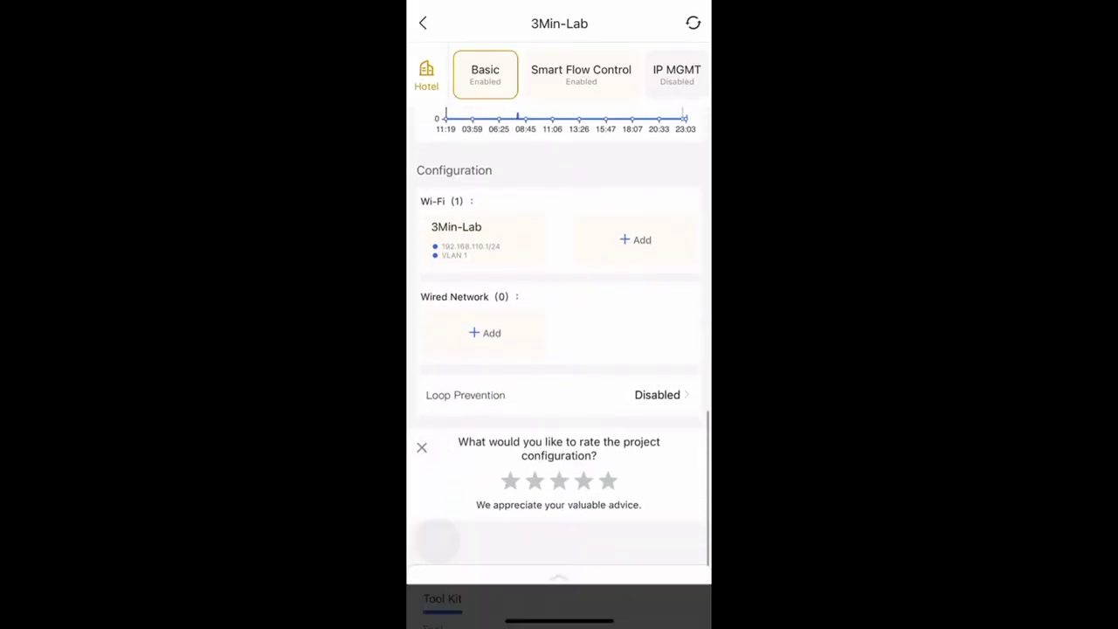
pyautogui.click(635, 225)
pyautogui.click(541, 59)
pyautogui.write('Portal')
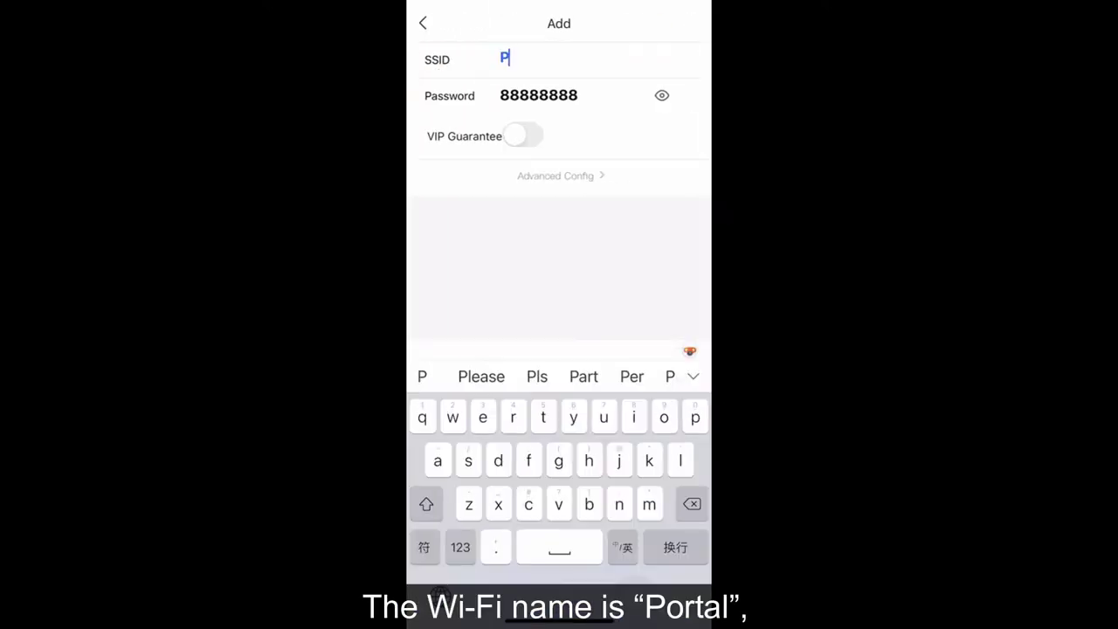
pyautogui.click(538, 95)
pyautogui.press('BackSpace')
pyautogui.press('BackSpace')
pyautogui.press('BackSpace')
pyautogui.press('BackSpace')
pyautogui.press('BackSpace')
pyautogui.press('BackSpace')
pyautogui.press('BackSpace')
pyautogui.press('BackSpace')
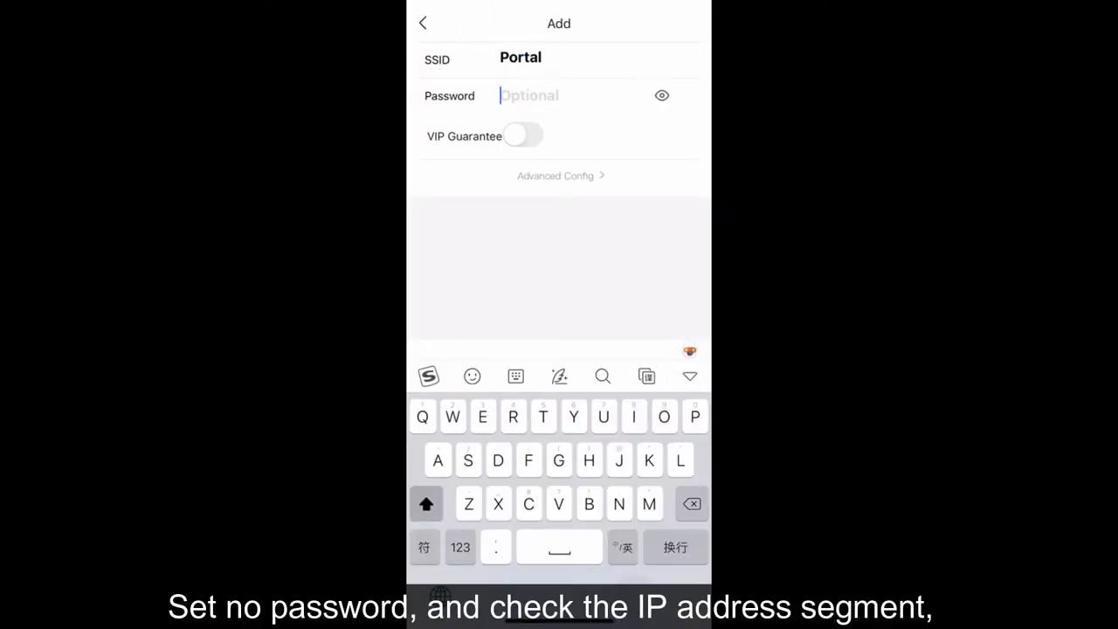
pyautogui.click(690, 376)
pyautogui.click(559, 175)
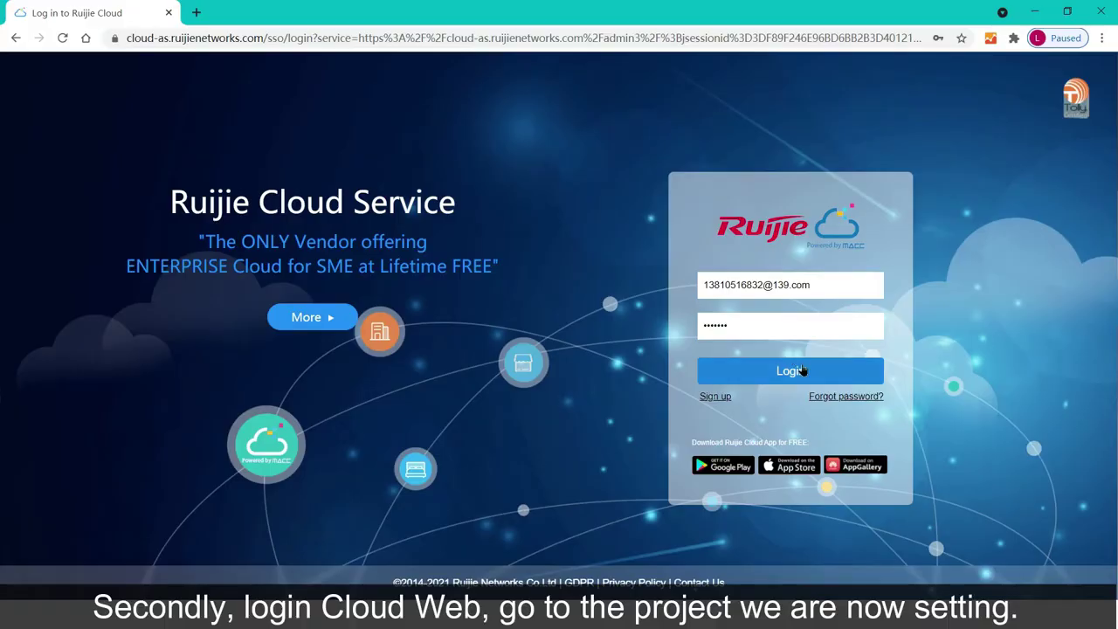
# Step: Sign in to the web console and open the EG105G gateway in the 3Min-Lab network
pyautogui.click(802, 371)
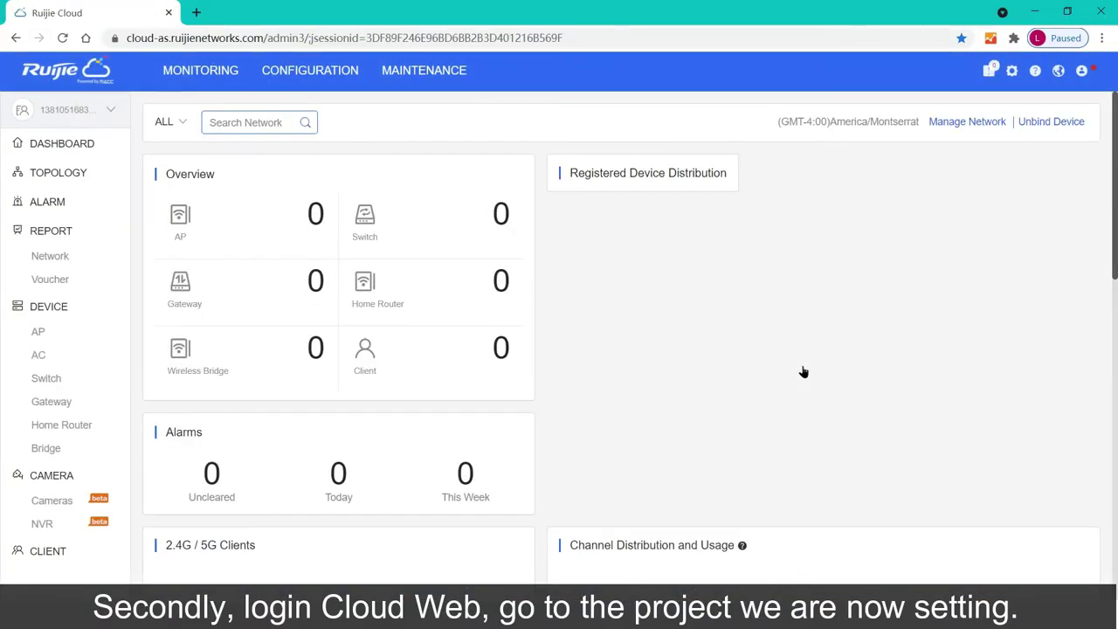
pyautogui.click(175, 122)
pyautogui.click(205, 221)
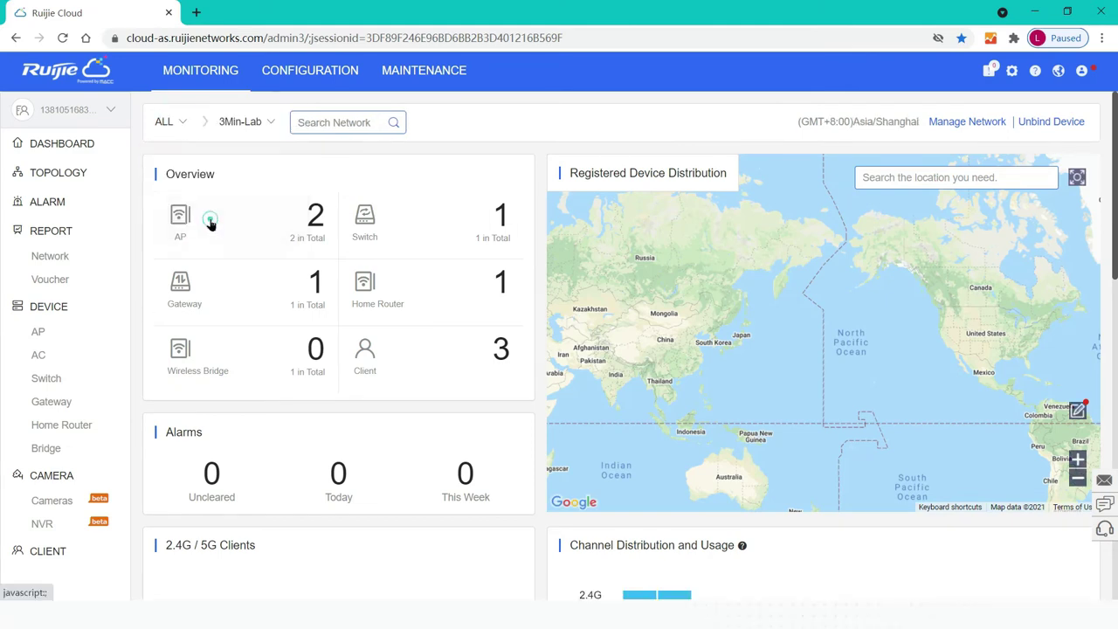
pyautogui.click(225, 300)
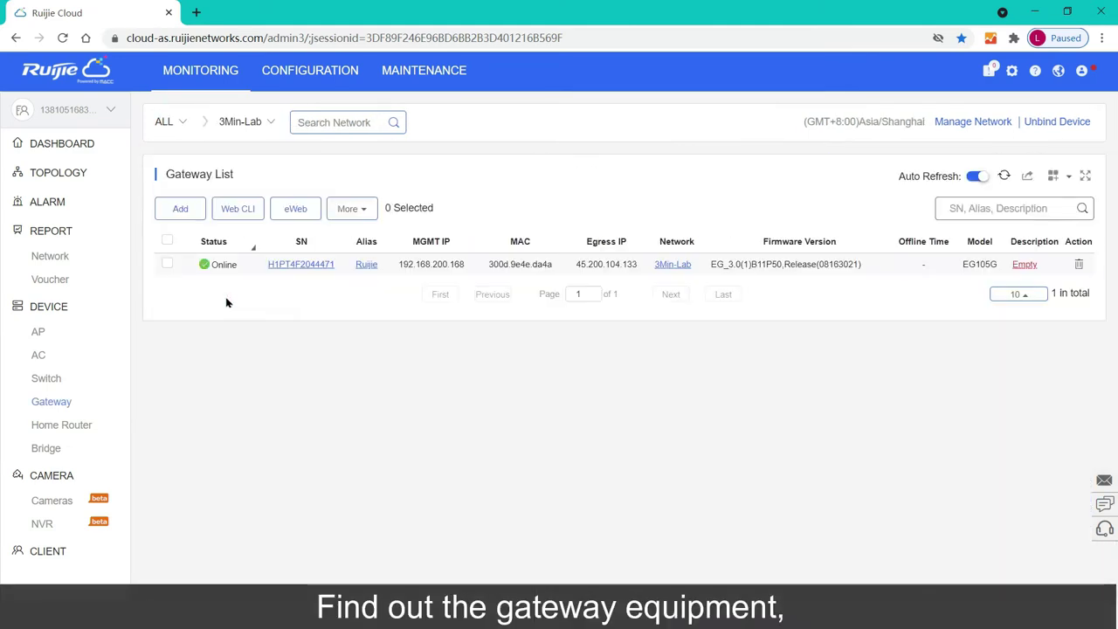
pyautogui.click(284, 265)
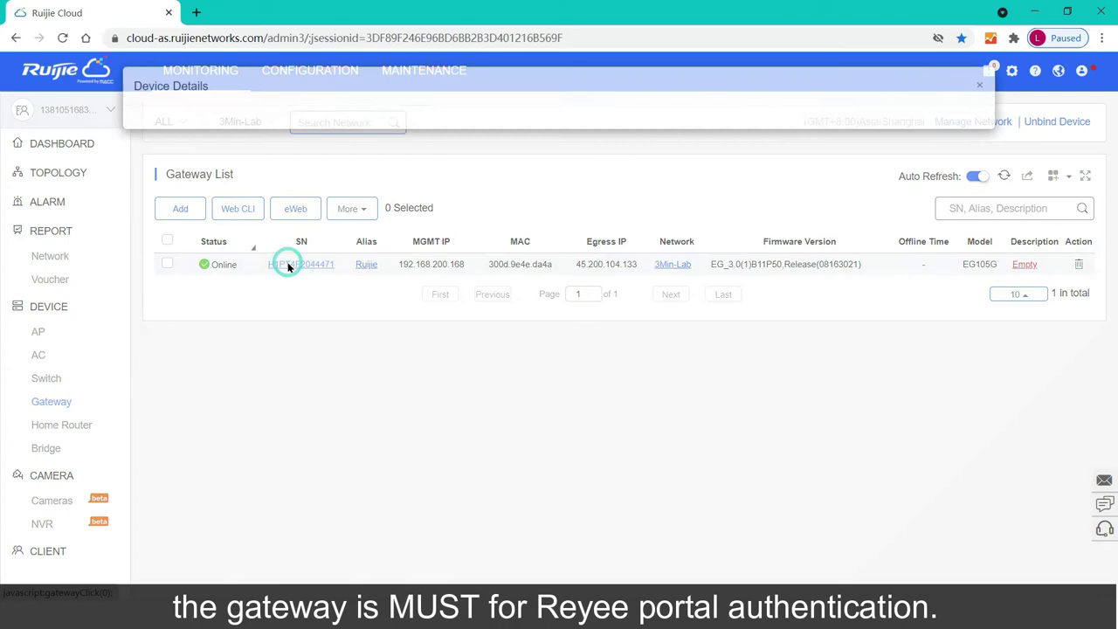
pyautogui.scroll(-5, 393, 253)
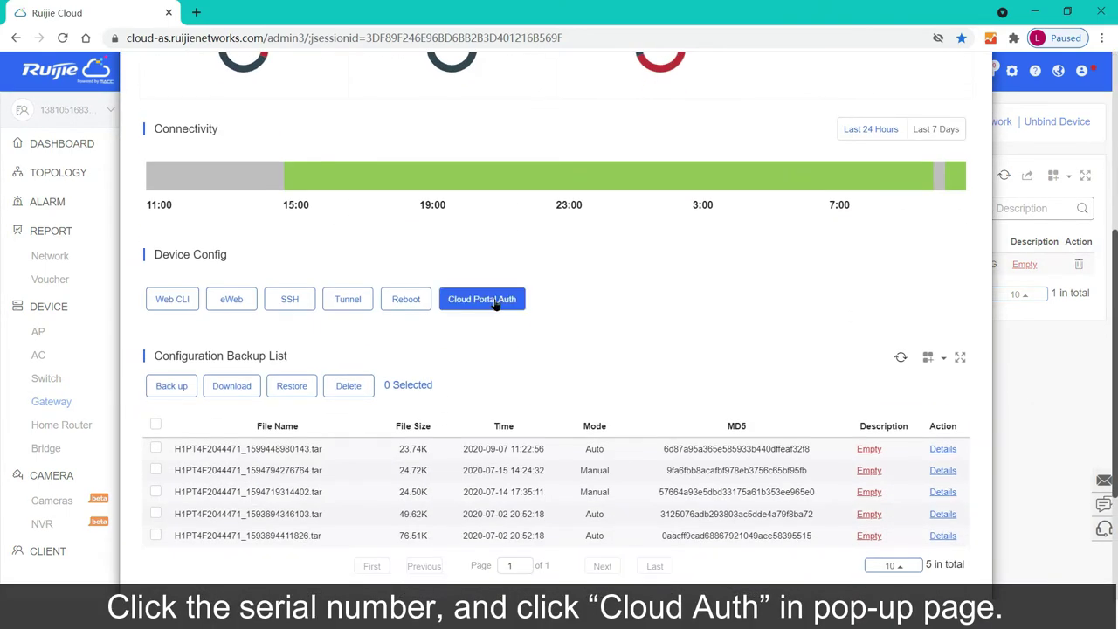
# Step: Turn on Cloud Portal Auth for 192.168.60.1-192.168.60.254 and start a new portal
pyautogui.click(495, 301)
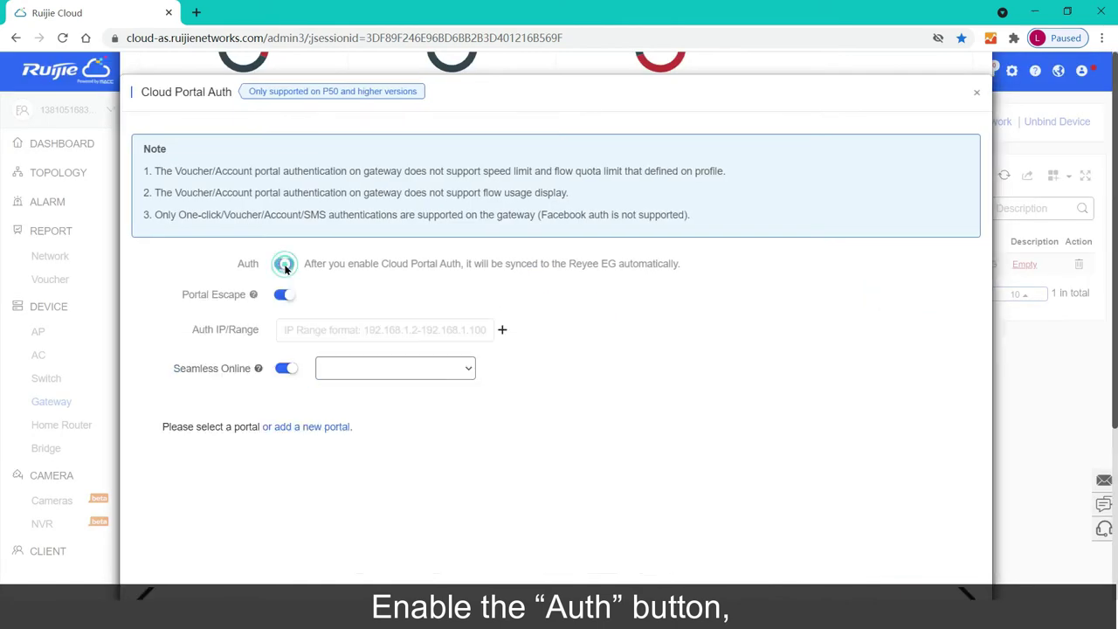
pyautogui.click(284, 264)
pyautogui.click(291, 328)
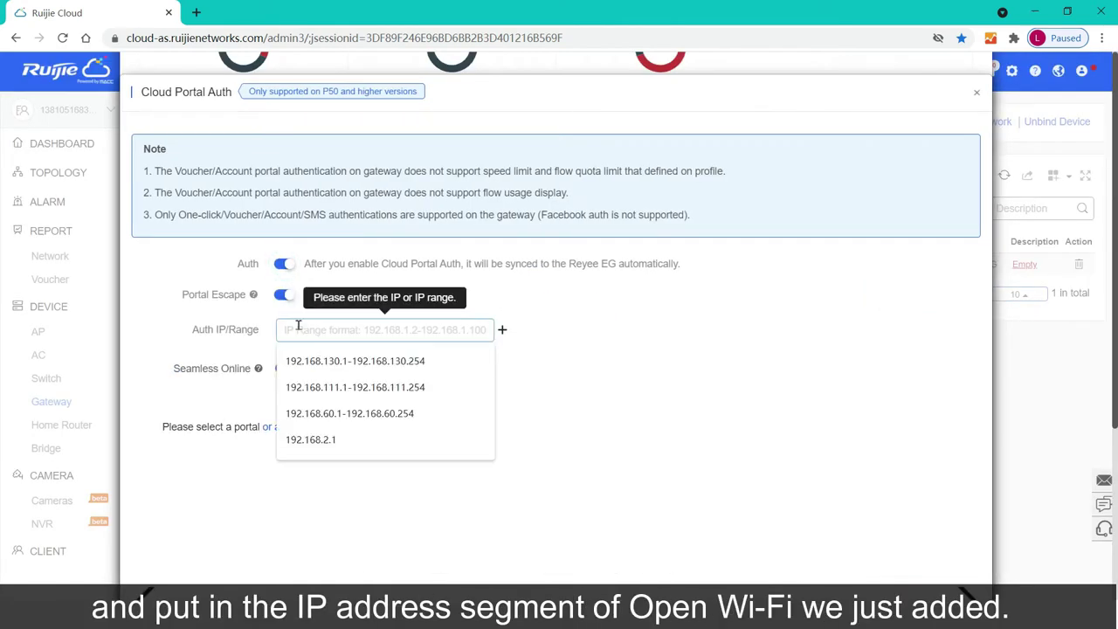
pyautogui.click(325, 420)
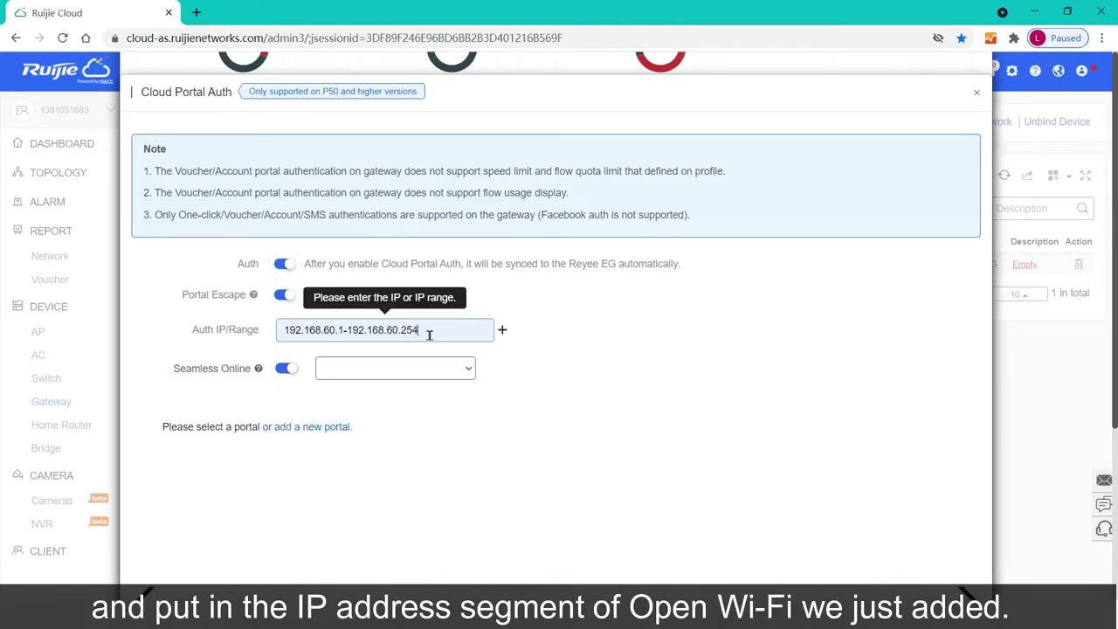
pyautogui.scroll(-3, 358, 410)
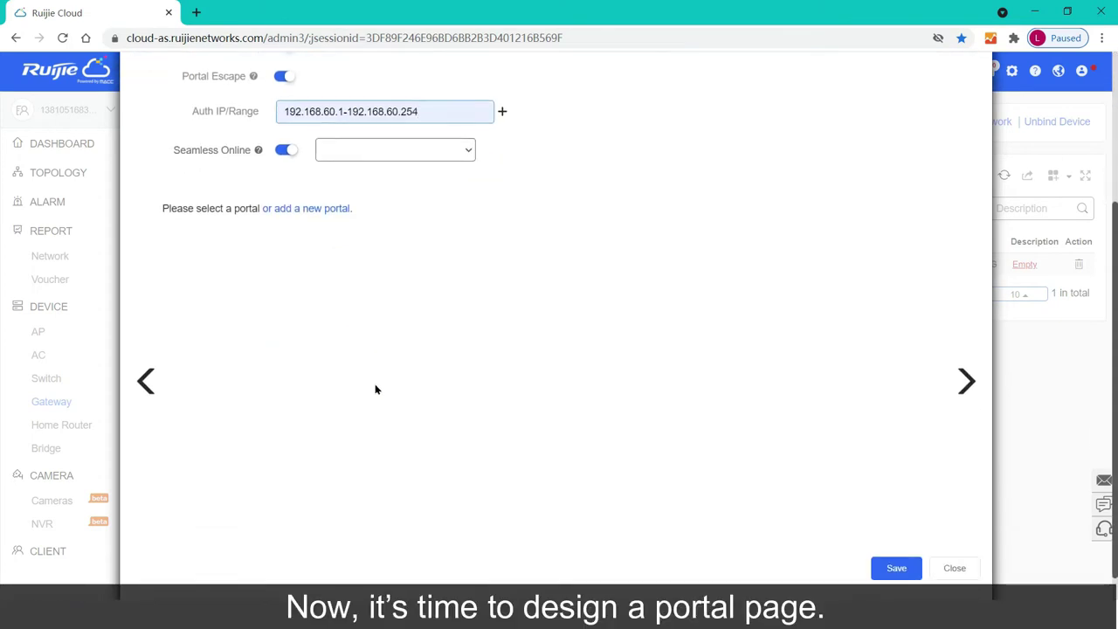
pyautogui.click(378, 216)
# Step: Name the portal Portal-Demo and add Voucher as a login option beside One-click Login
pyautogui.click(339, 209)
pyautogui.click(326, 133)
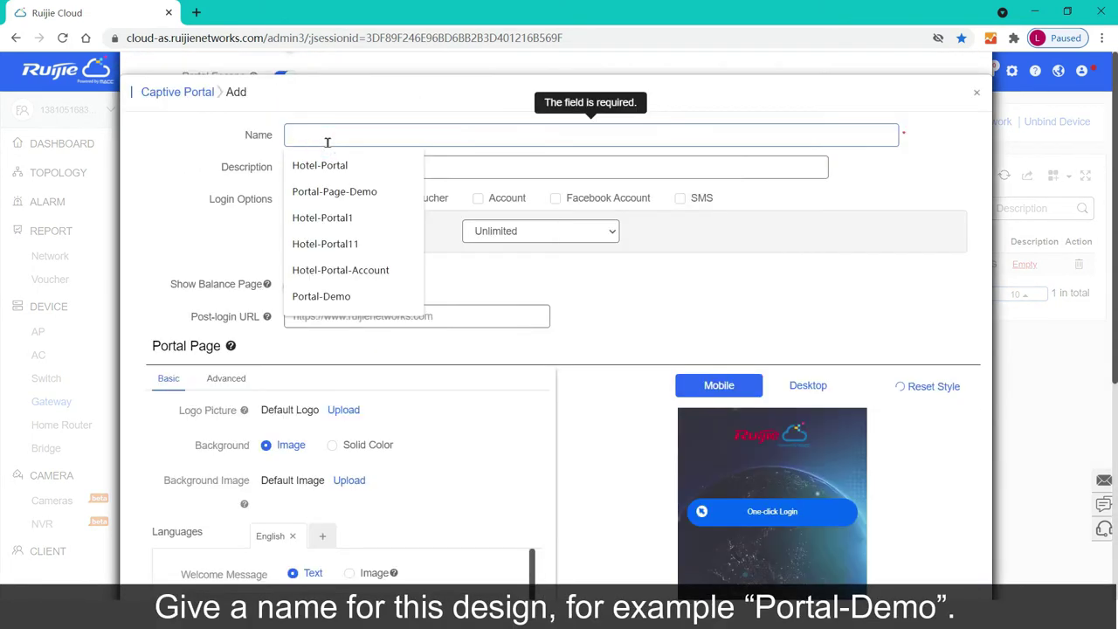
pyautogui.click(323, 295)
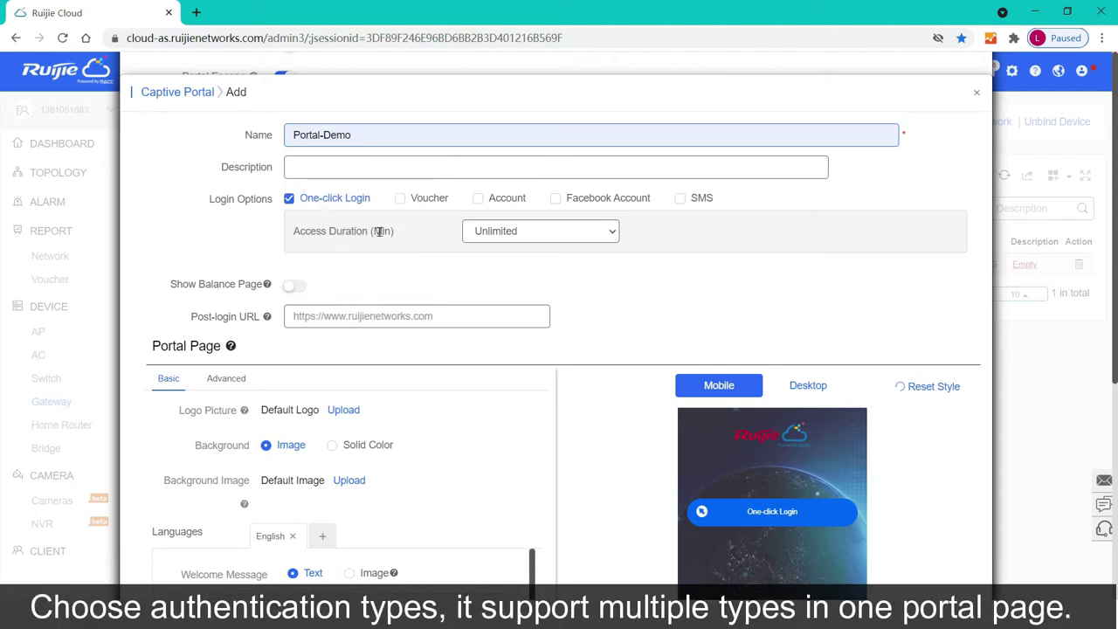
pyautogui.click(400, 199)
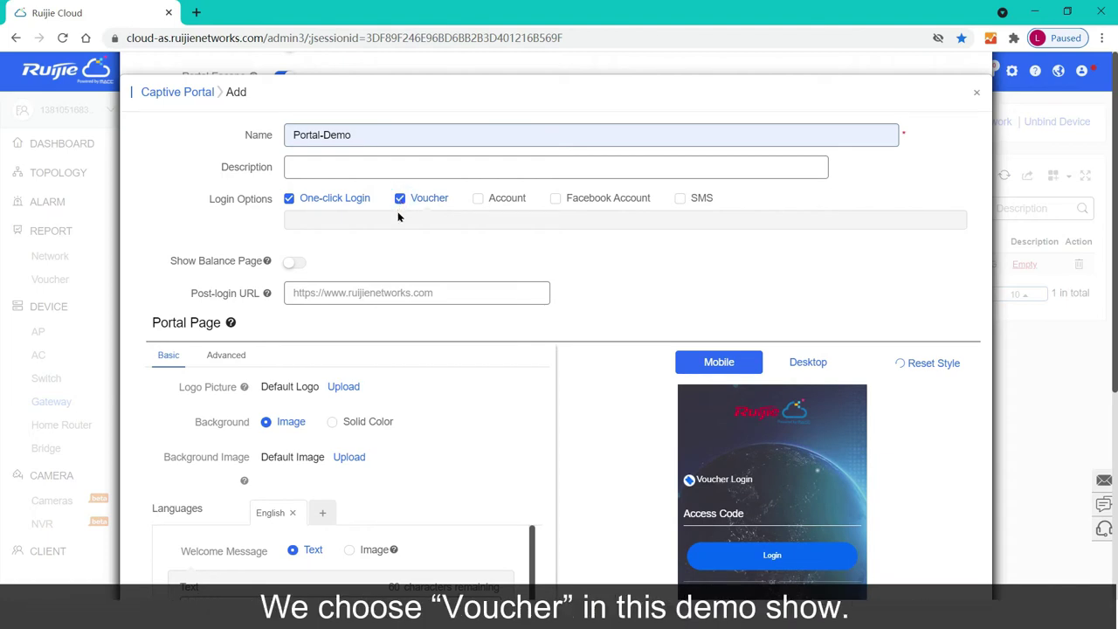
pyautogui.scroll(-3, 396, 267)
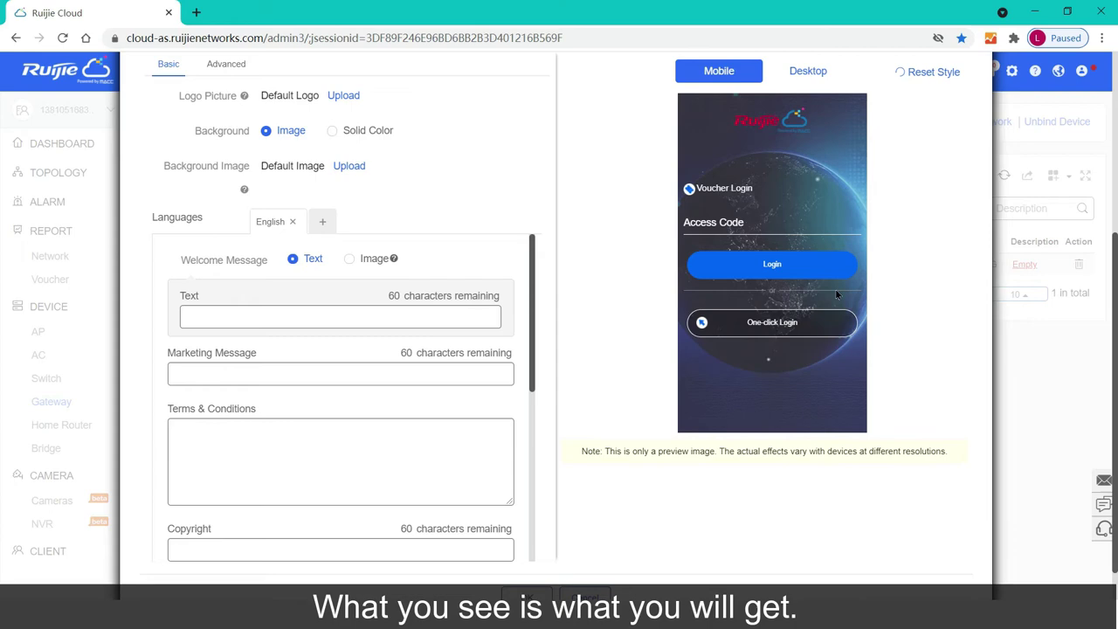
# Step: Edit the portal page's logo, extra languages, welcome message and marketing message fields
pyautogui.click(343, 95)
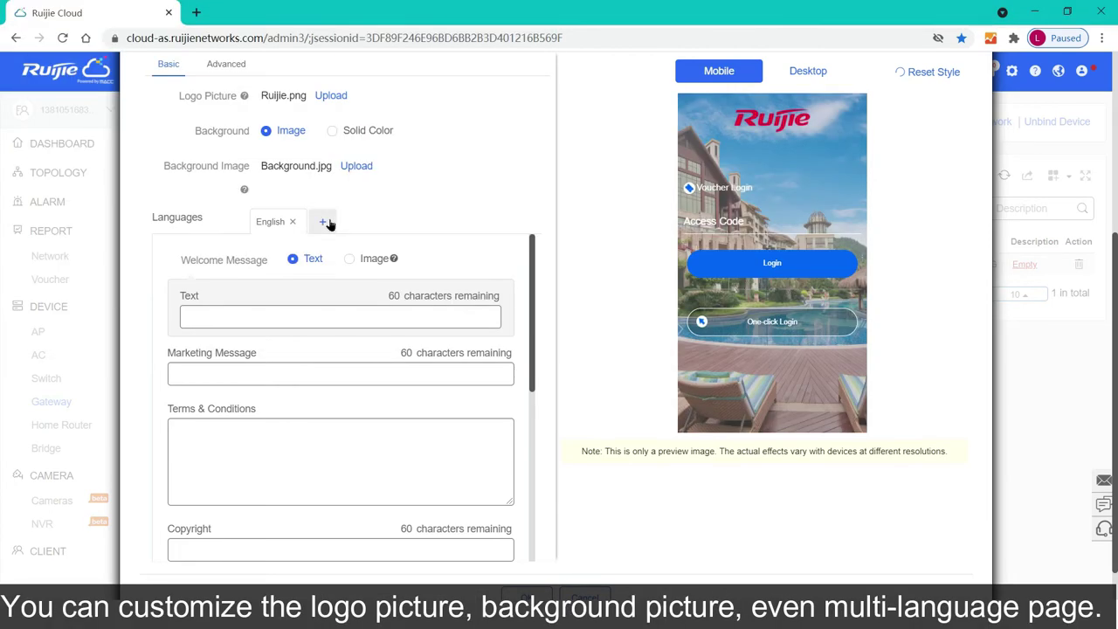
pyautogui.click(323, 221)
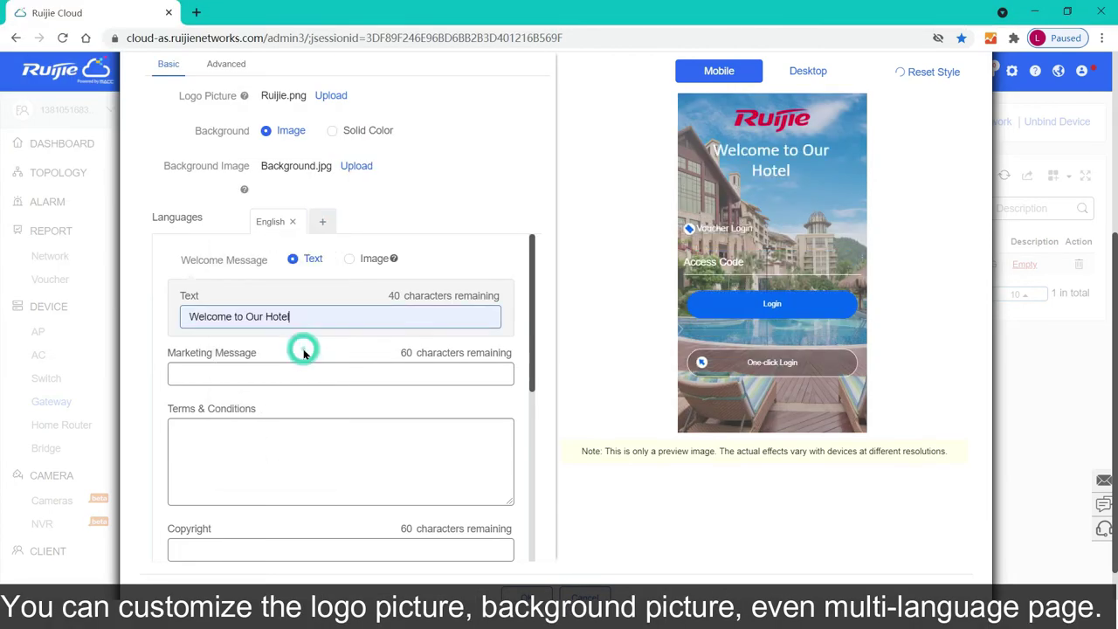
pyautogui.click(297, 373)
pyautogui.click(294, 429)
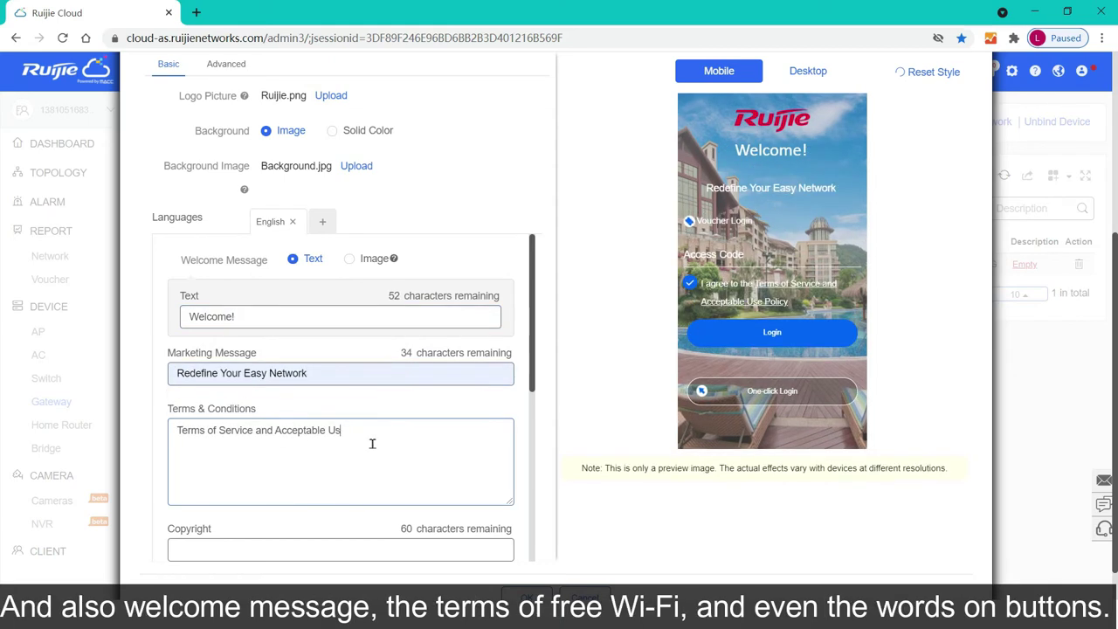
pyautogui.write('e Policy......')
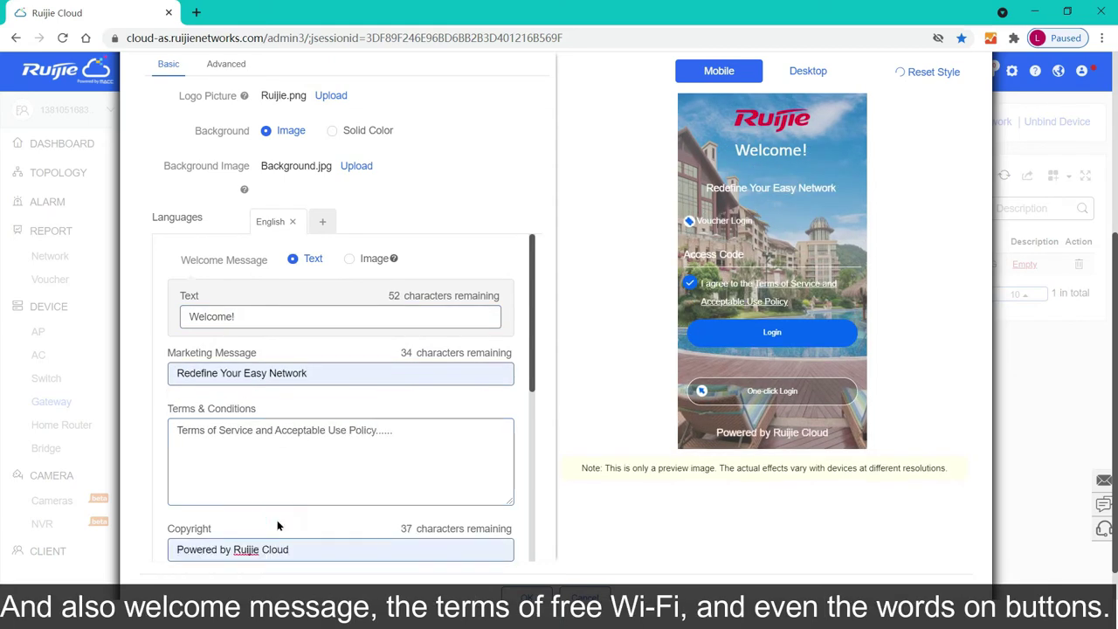
pyautogui.scroll(-4, 305, 350)
pyautogui.scroll(1, 312, 349)
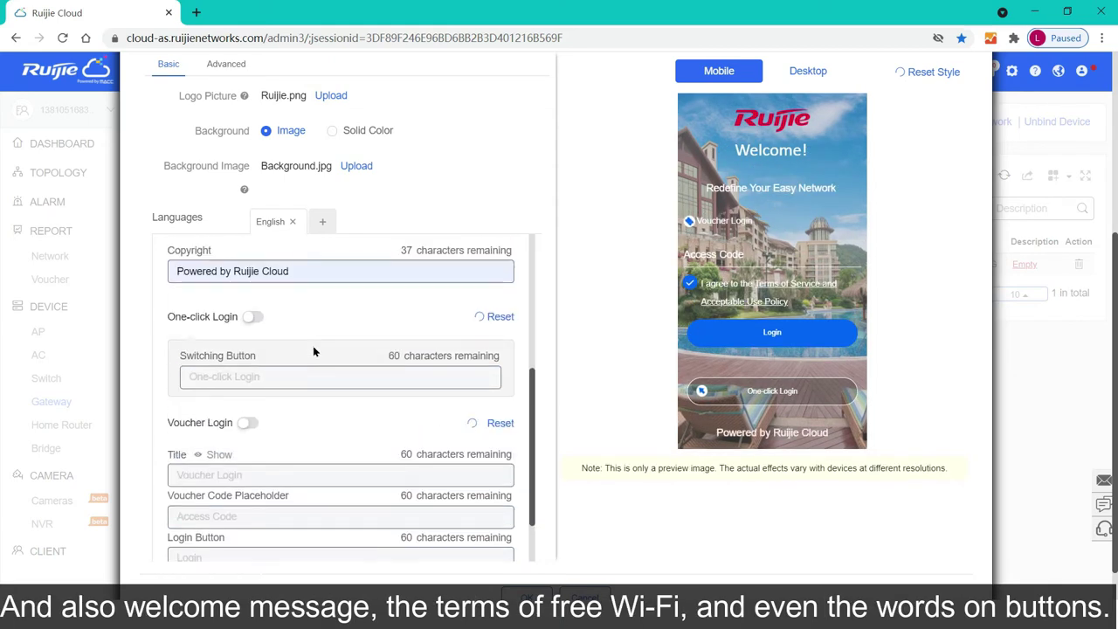
# Step: Enable One-click Login ('Access Directly') and Voucher Login, labelling the login button 'Voucher Login'
pyautogui.click(251, 317)
pyautogui.write('Access Directly')
pyautogui.click(248, 423)
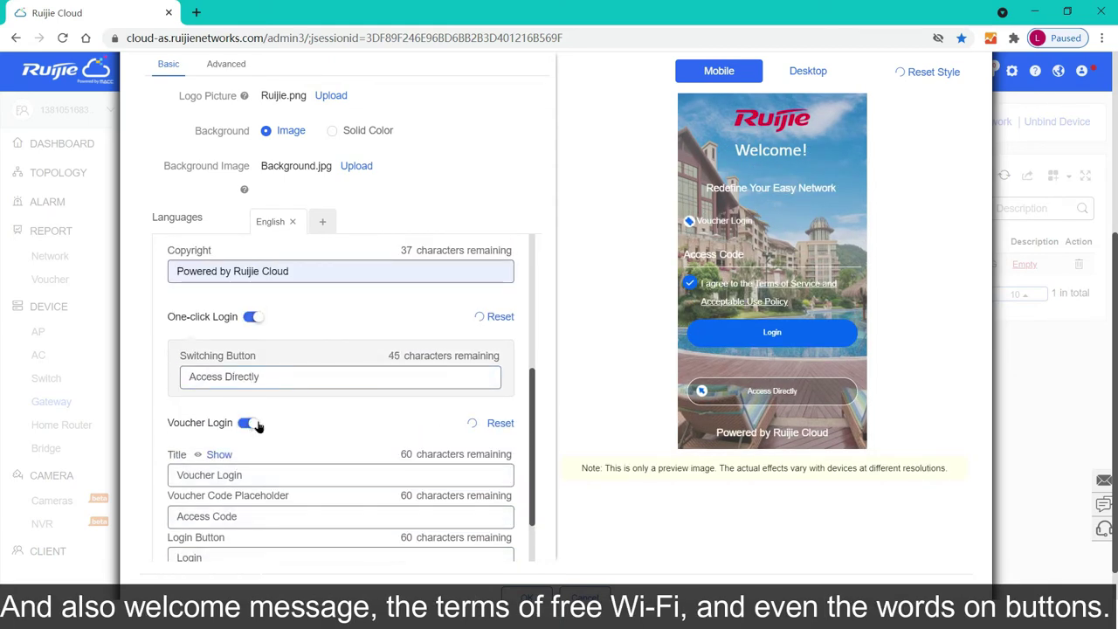
pyautogui.scroll(-1, 223, 386)
pyautogui.scroll(-1, 223, 387)
pyautogui.click(179, 441)
pyautogui.write('Voucher')
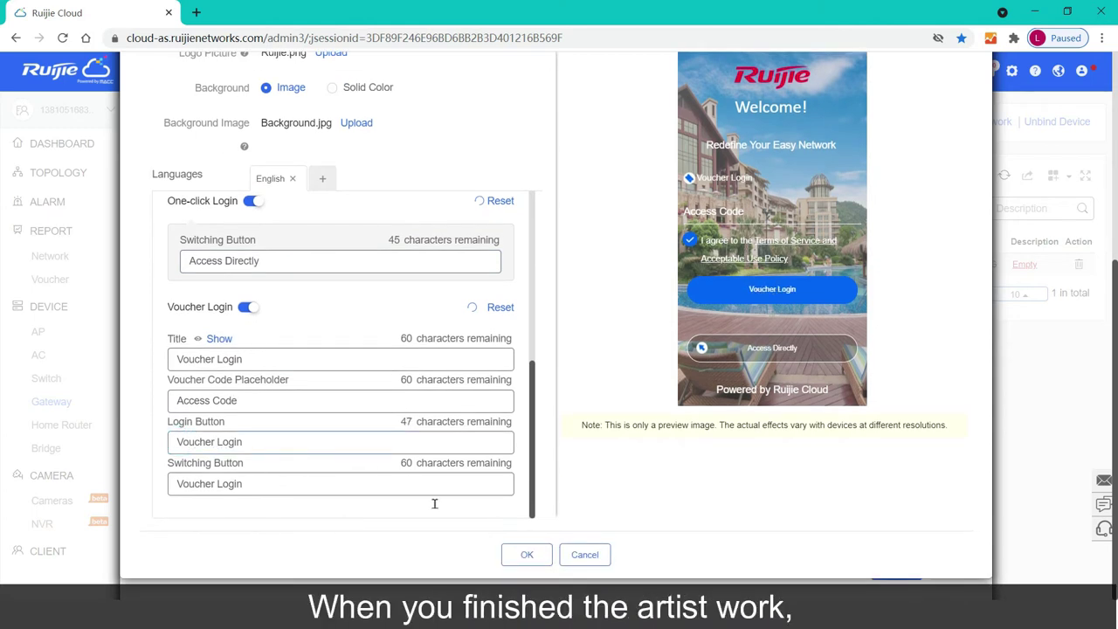
pyautogui.click(525, 556)
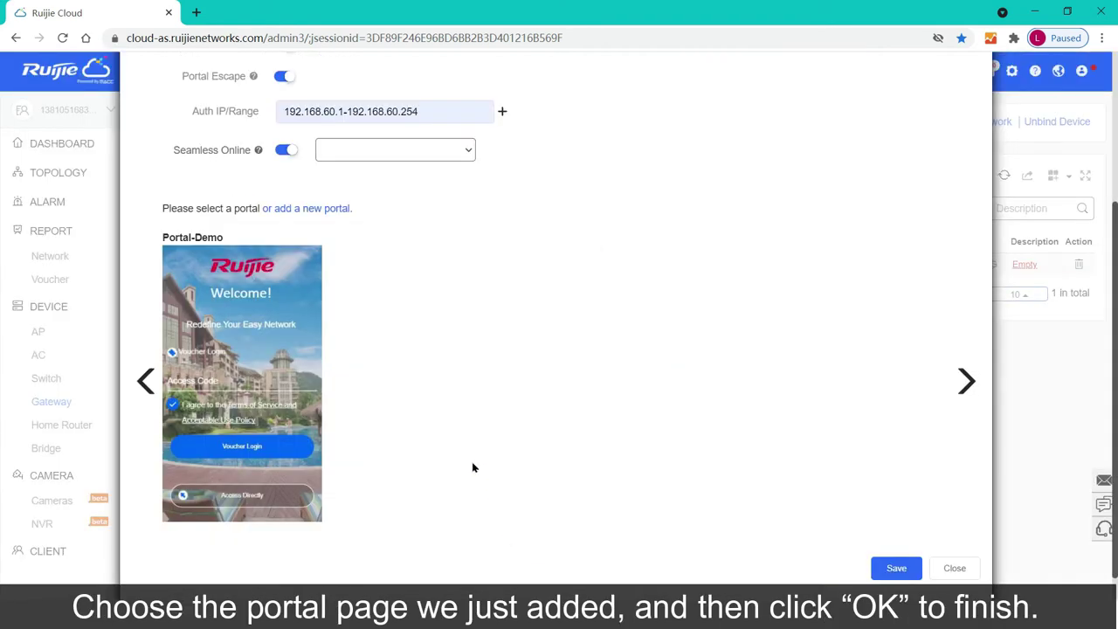
# Step: Assign Portal-Demo as the network's captive portal, save, and join the Portal Wi-Fi
pyautogui.click(294, 278)
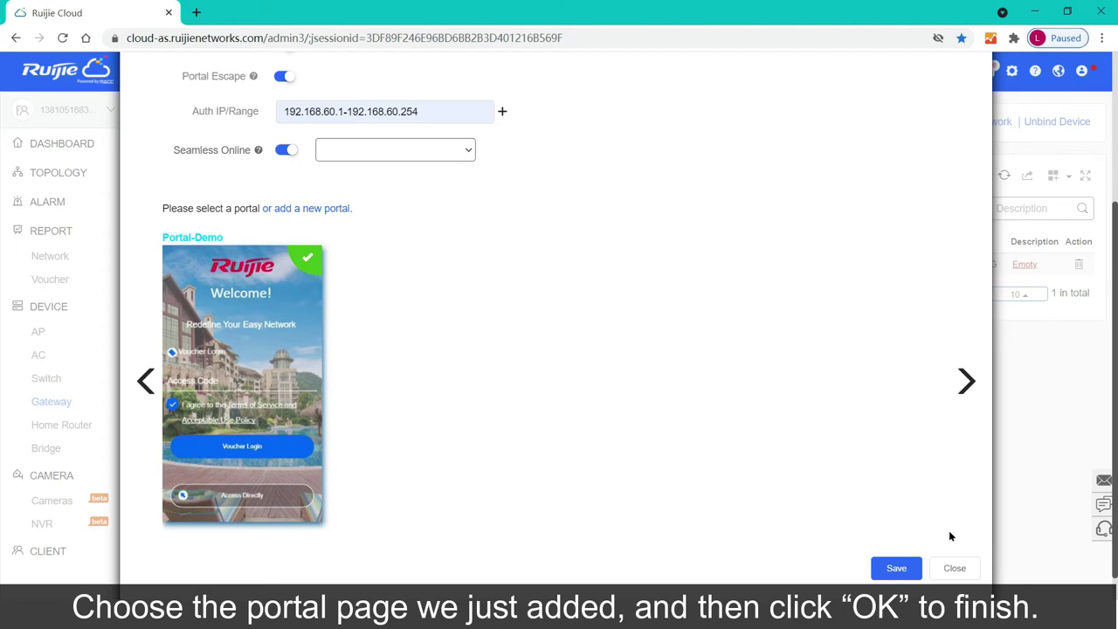
pyautogui.click(897, 569)
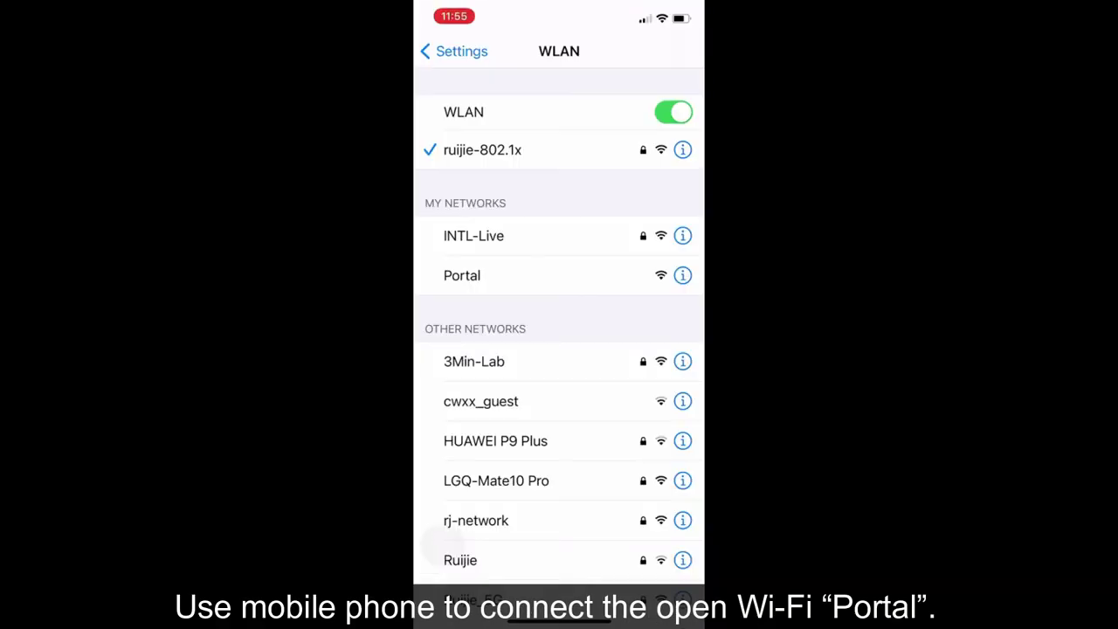
pyautogui.click(461, 276)
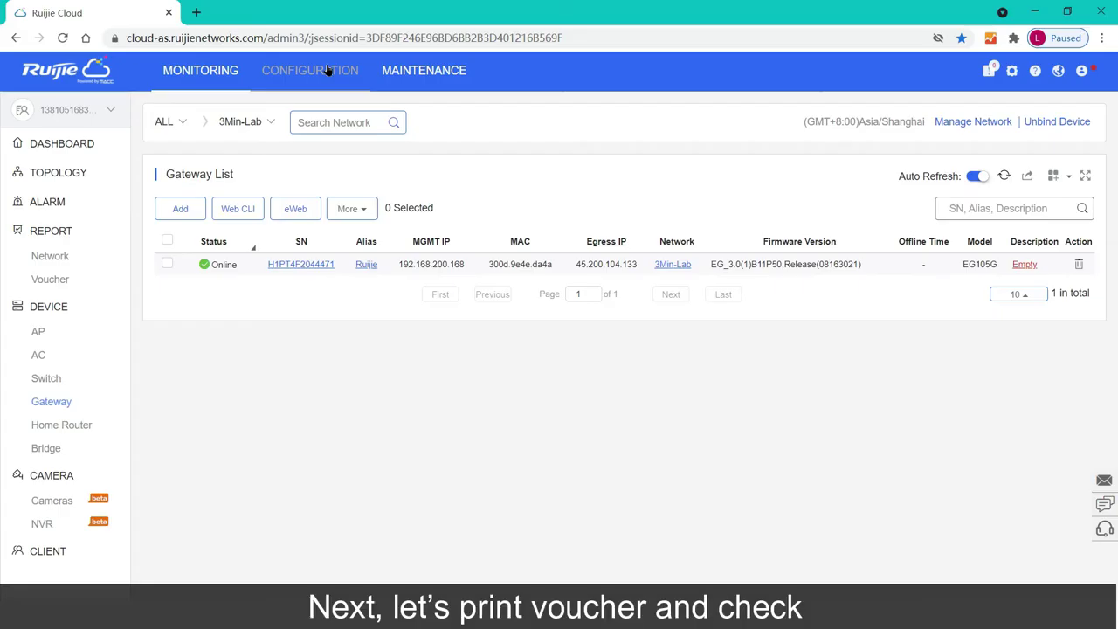
# Step: Add voucher package Common_Voucher priced 5.00, with 3 concurrent devices and a 1 Hour period
pyautogui.click(328, 72)
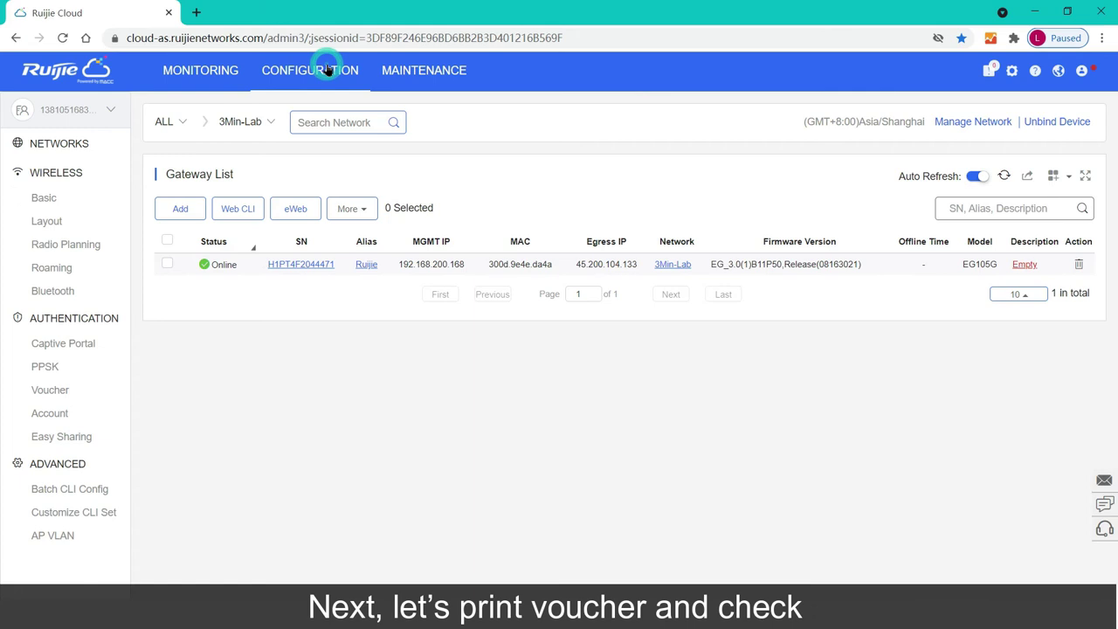
pyautogui.click(51, 390)
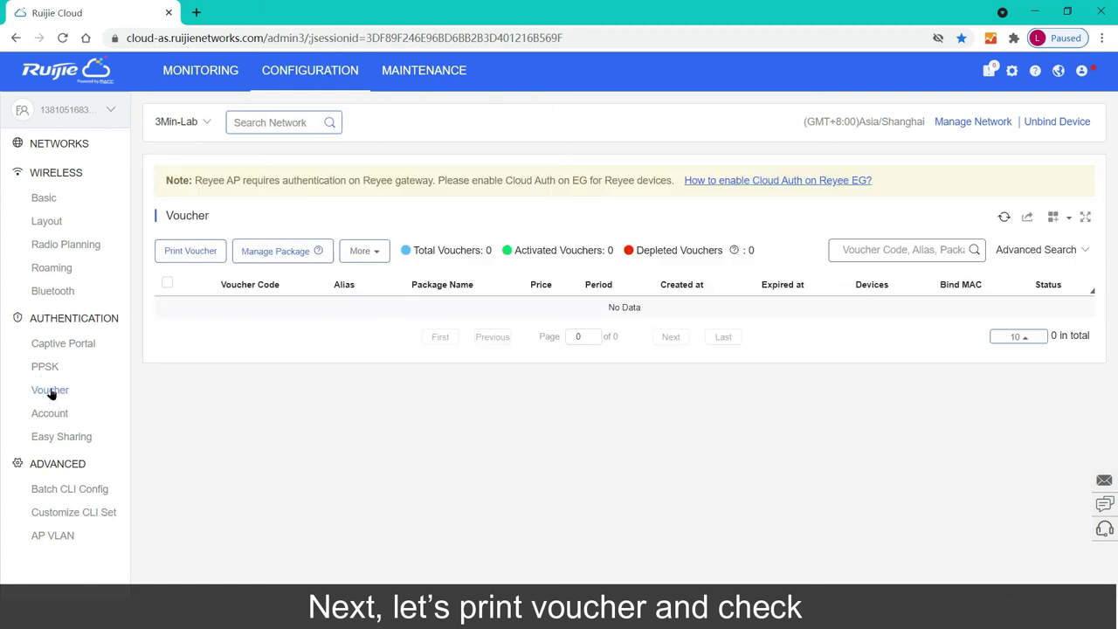
pyautogui.click(285, 255)
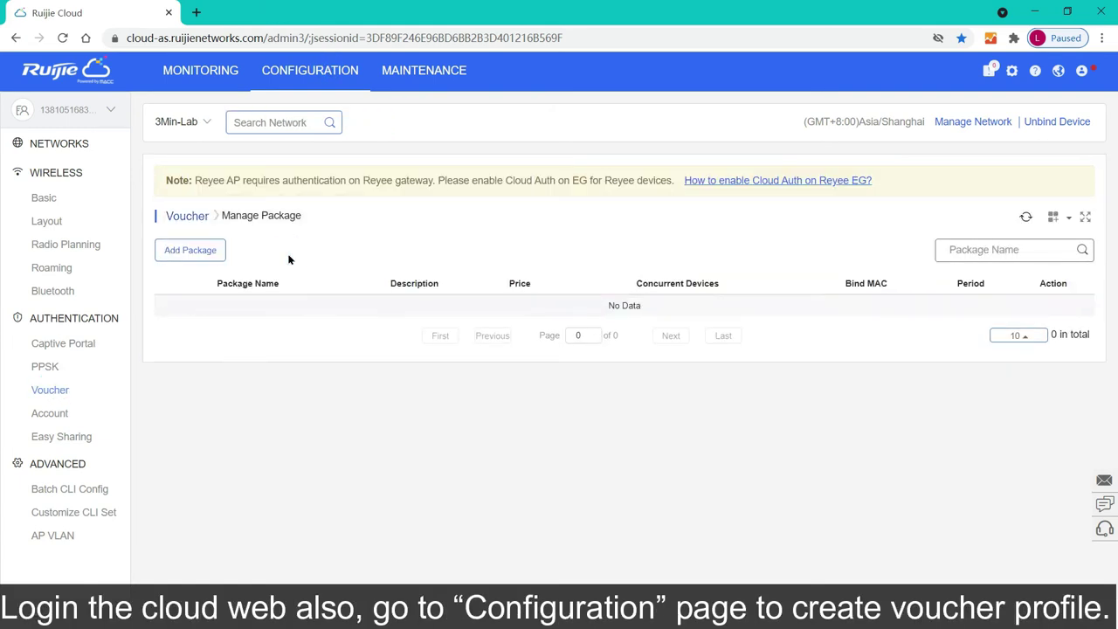
pyautogui.click(191, 252)
pyautogui.click(498, 138)
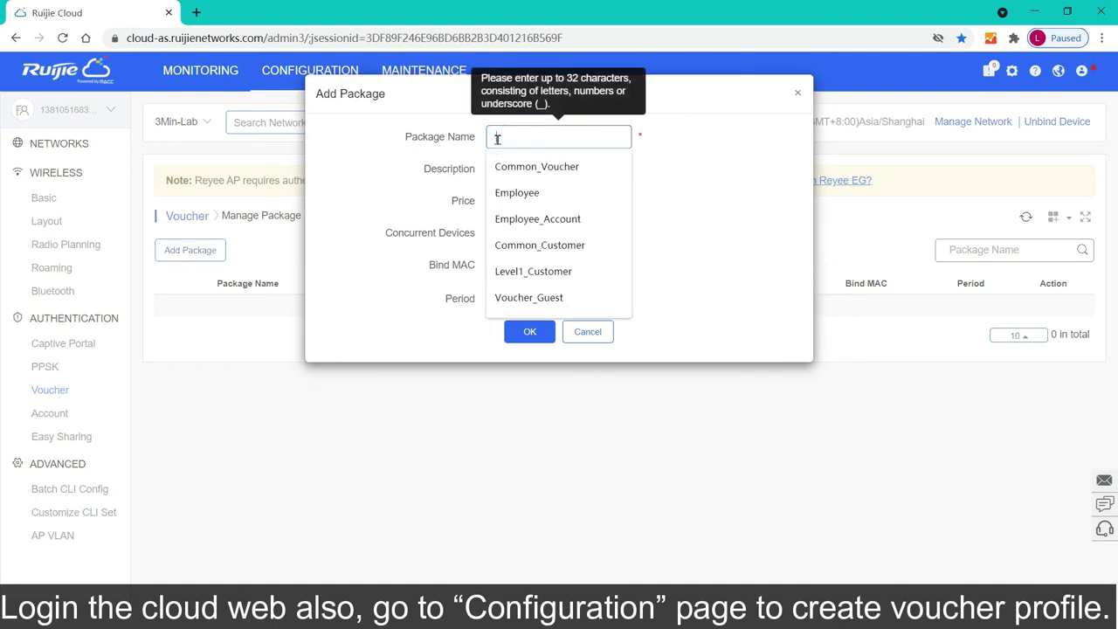
pyautogui.click(512, 166)
pyautogui.click(512, 200)
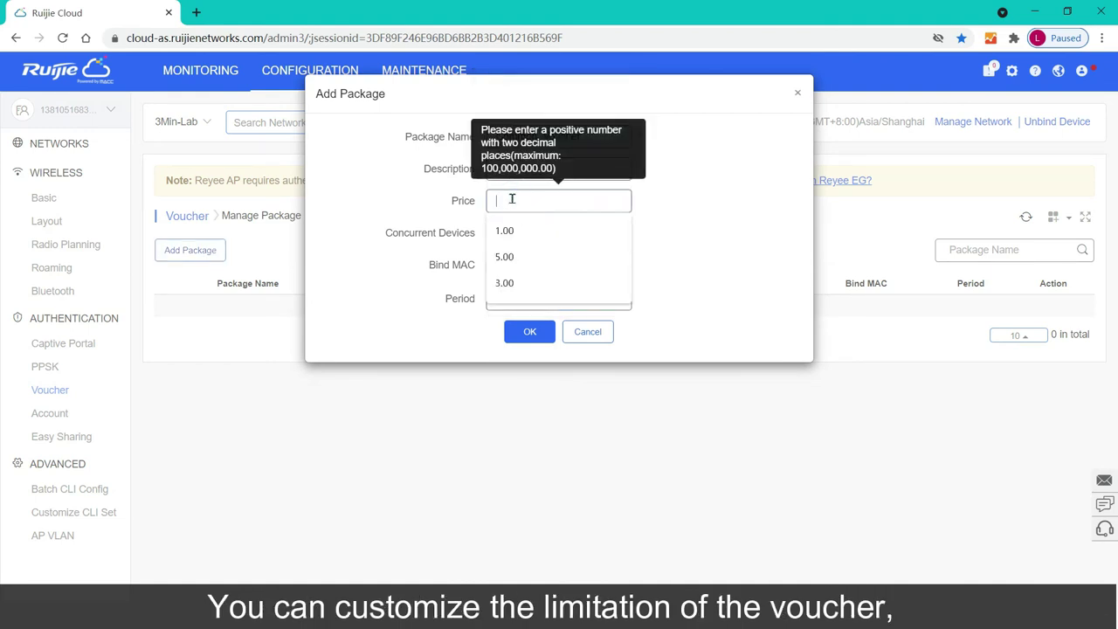
pyautogui.click(523, 256)
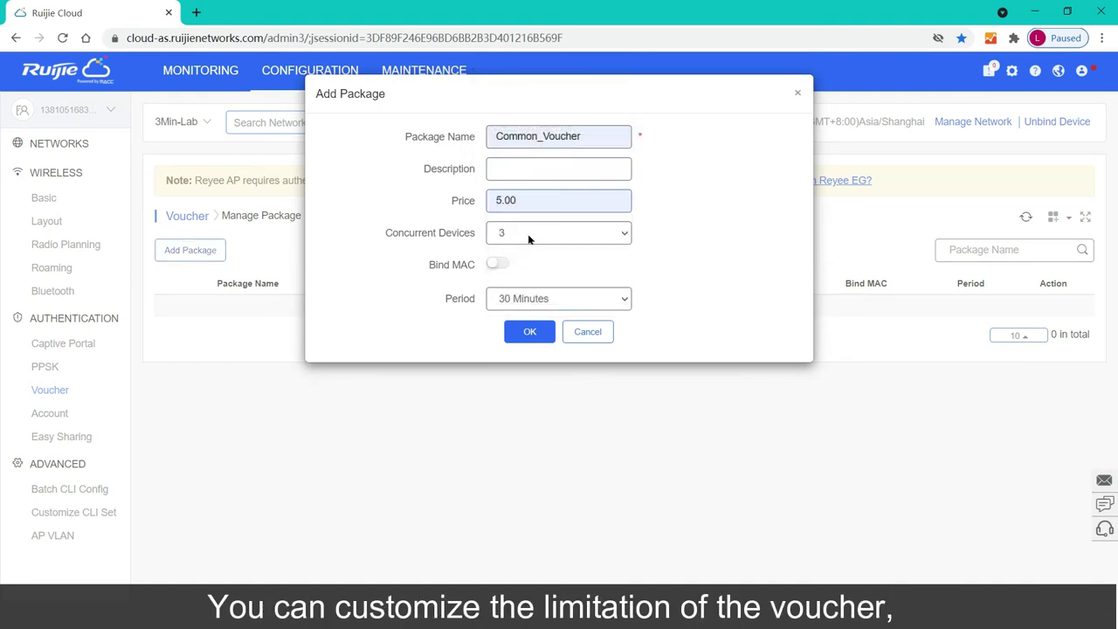
pyautogui.click(519, 299)
pyautogui.click(526, 342)
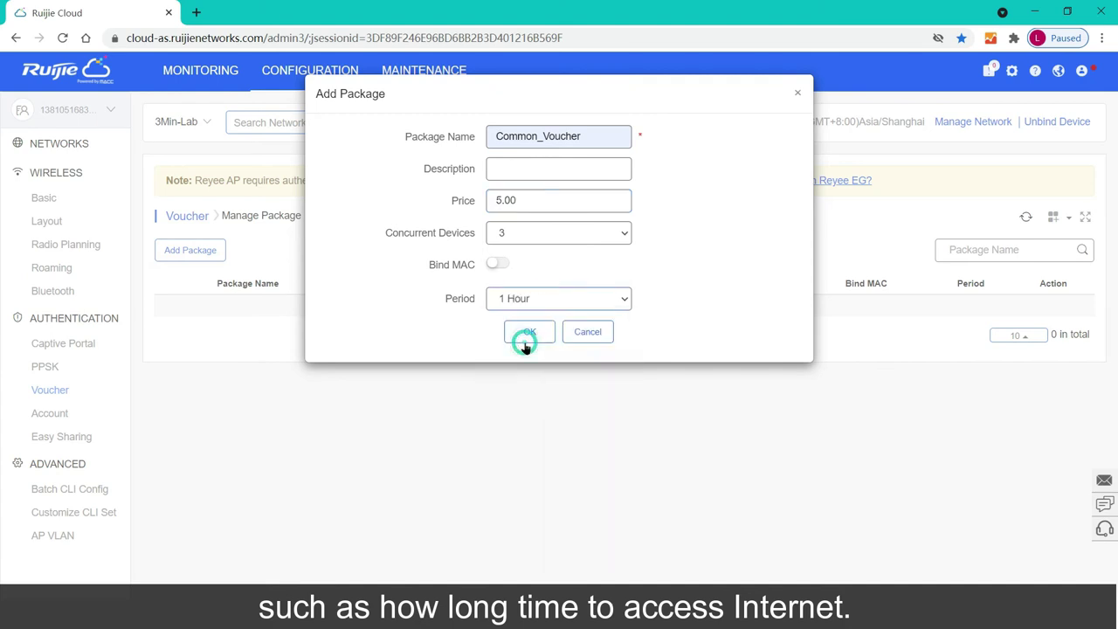
pyautogui.click(530, 332)
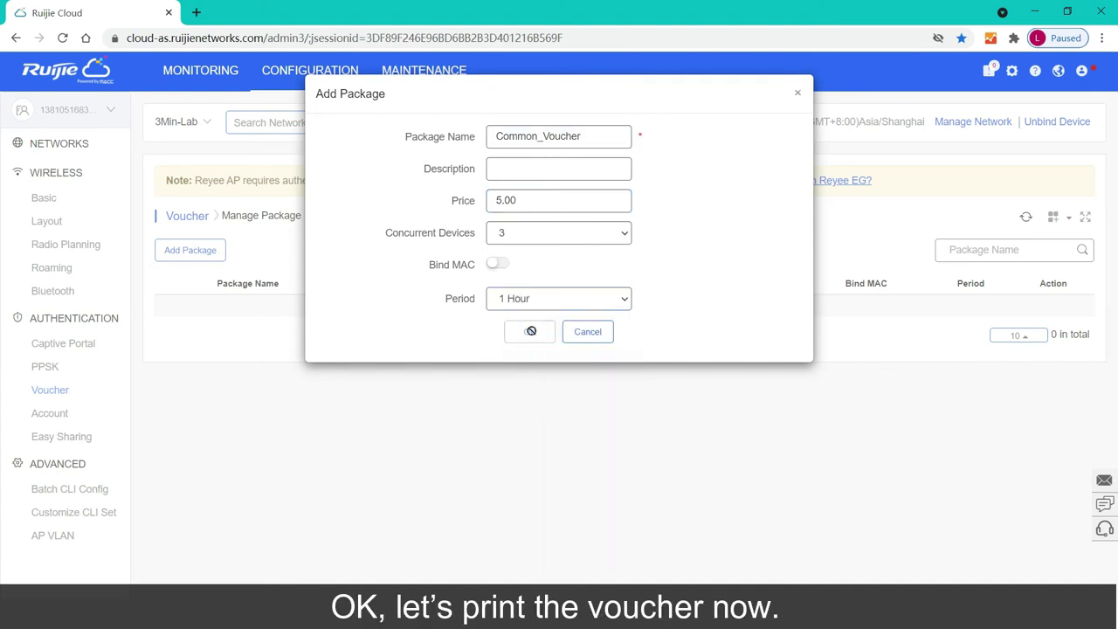
# Step: Generate printable vouchers with coffee logo 2 and the text 'Welcome to Home'
pyautogui.click(187, 216)
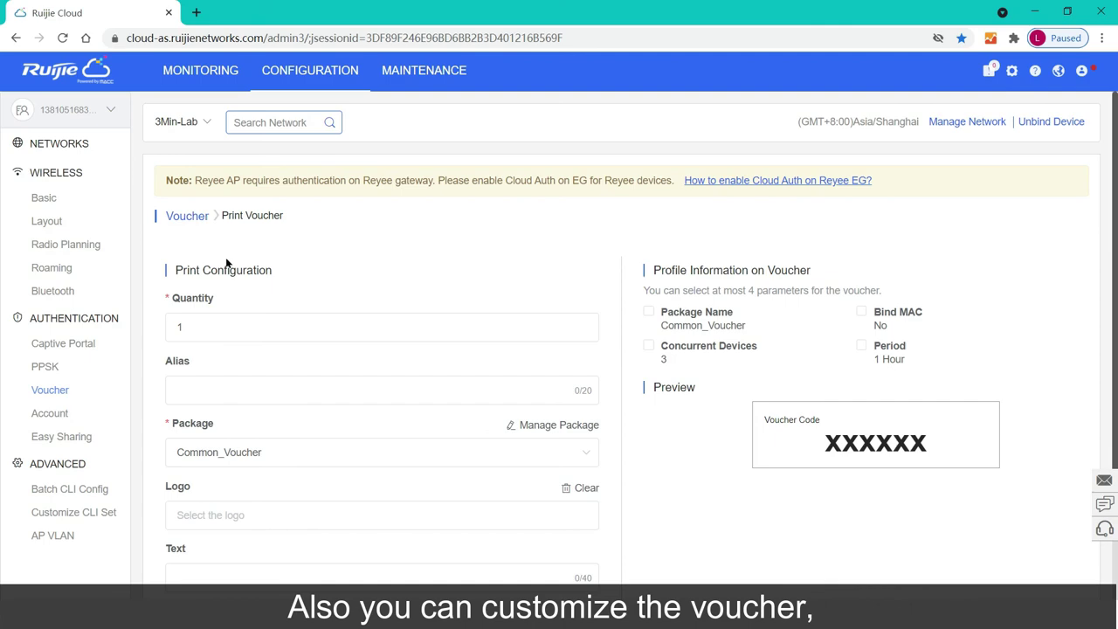
pyautogui.scroll(-1, 214, 384)
pyautogui.click(212, 442)
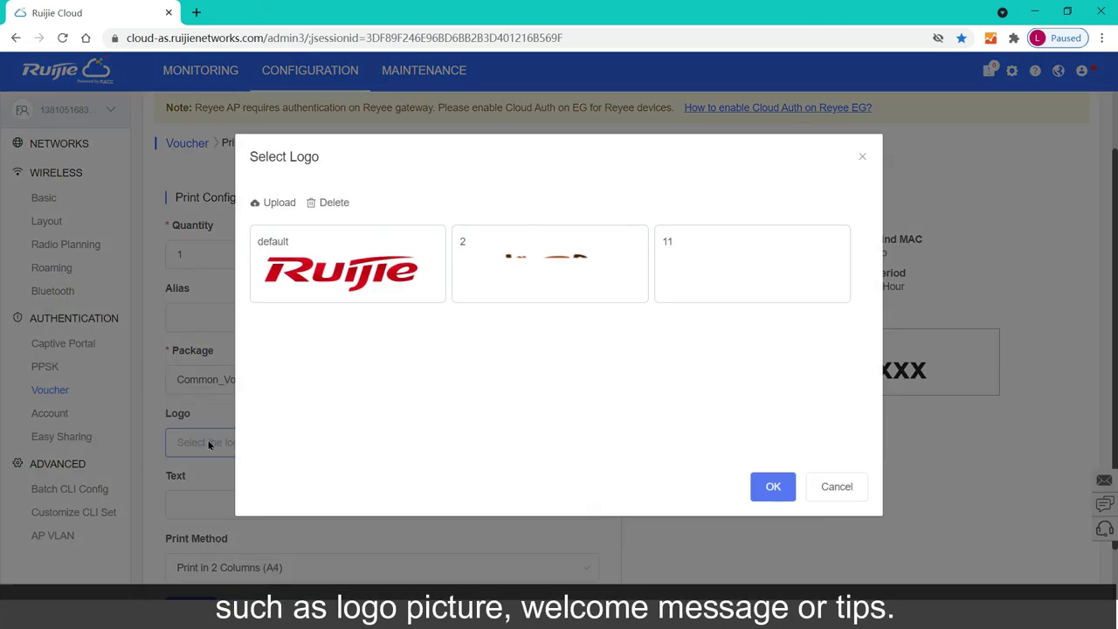
pyautogui.click(572, 271)
pyautogui.click(773, 487)
pyautogui.click(254, 501)
pyautogui.write('We')
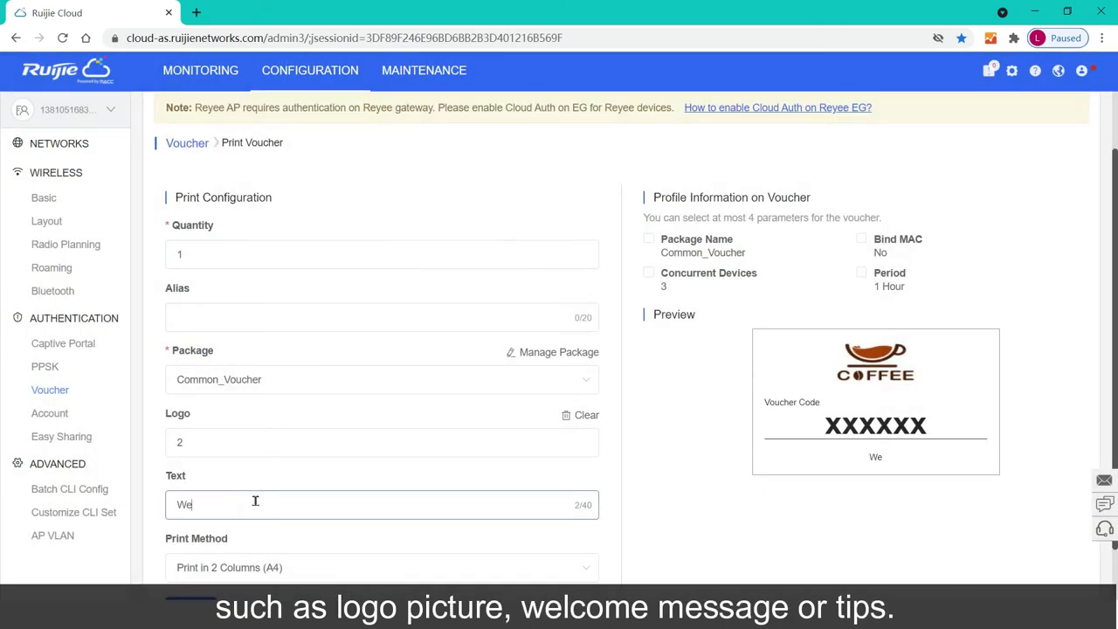
pyautogui.write('lcome to Home.')
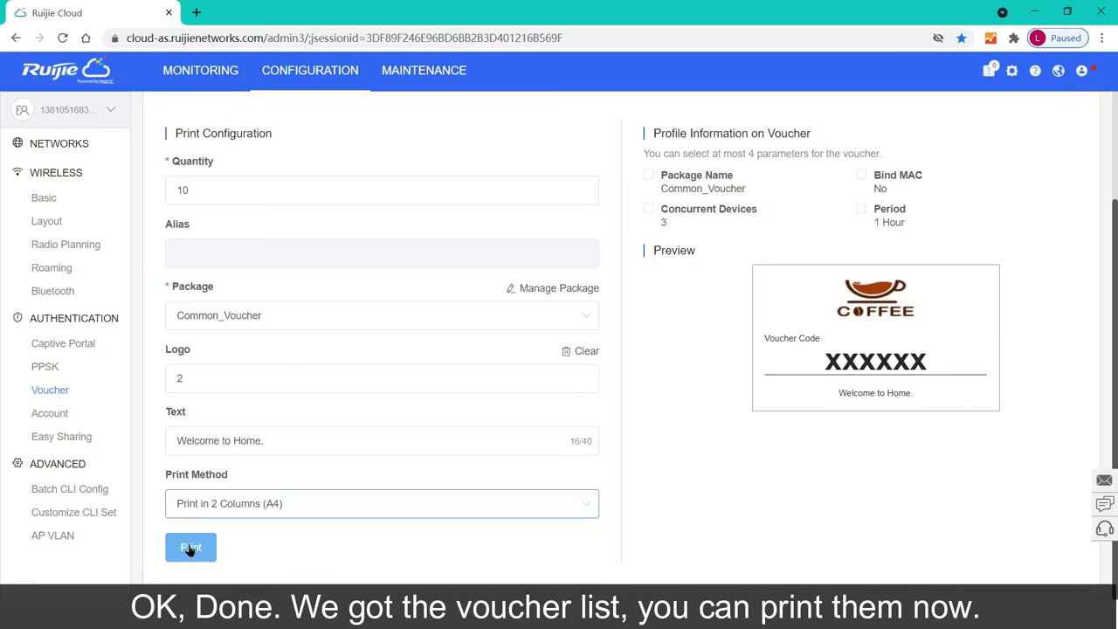
pyautogui.click(189, 546)
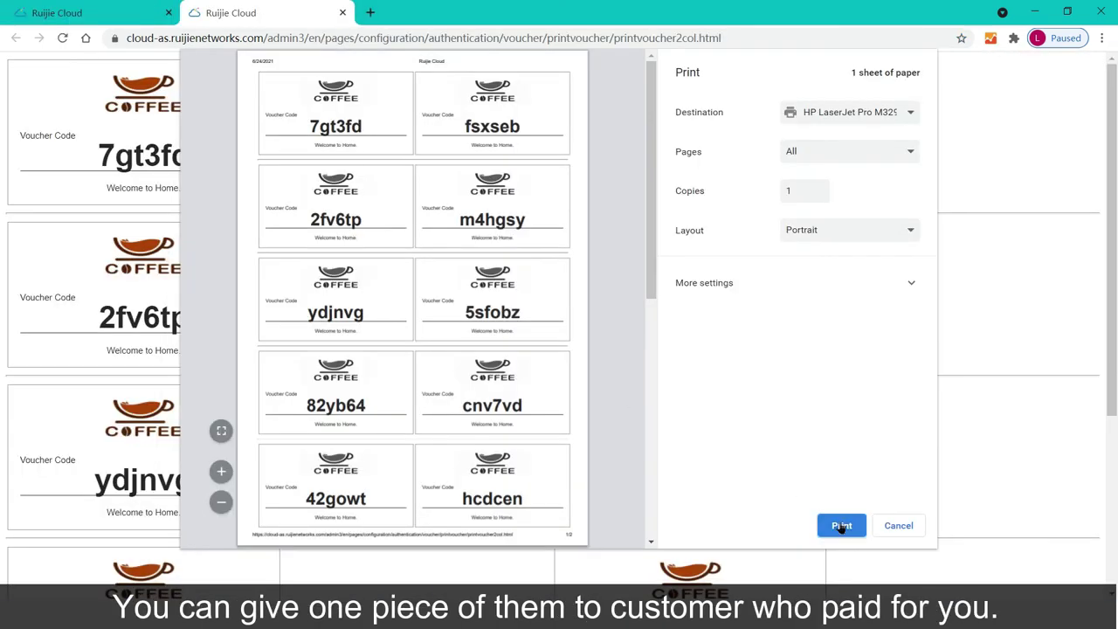
pyautogui.click(893, 527)
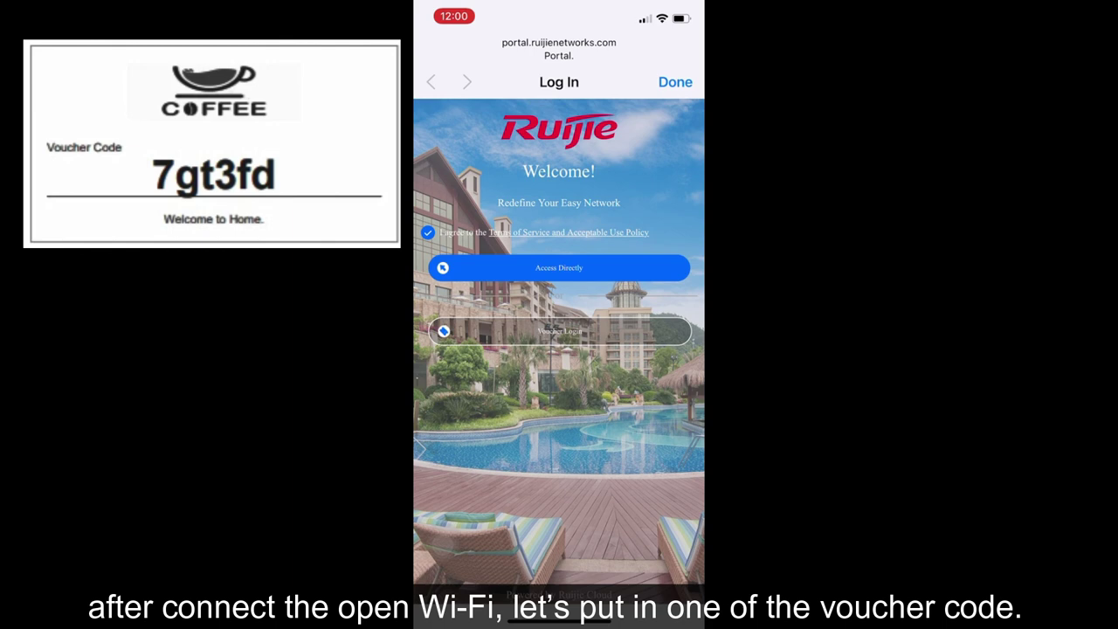
# Step: Log in on the portal with a printed voucher code, then open Google News to confirm access
pyautogui.click(559, 331)
pyautogui.write('7gt3fd')
pyautogui.click(673, 367)
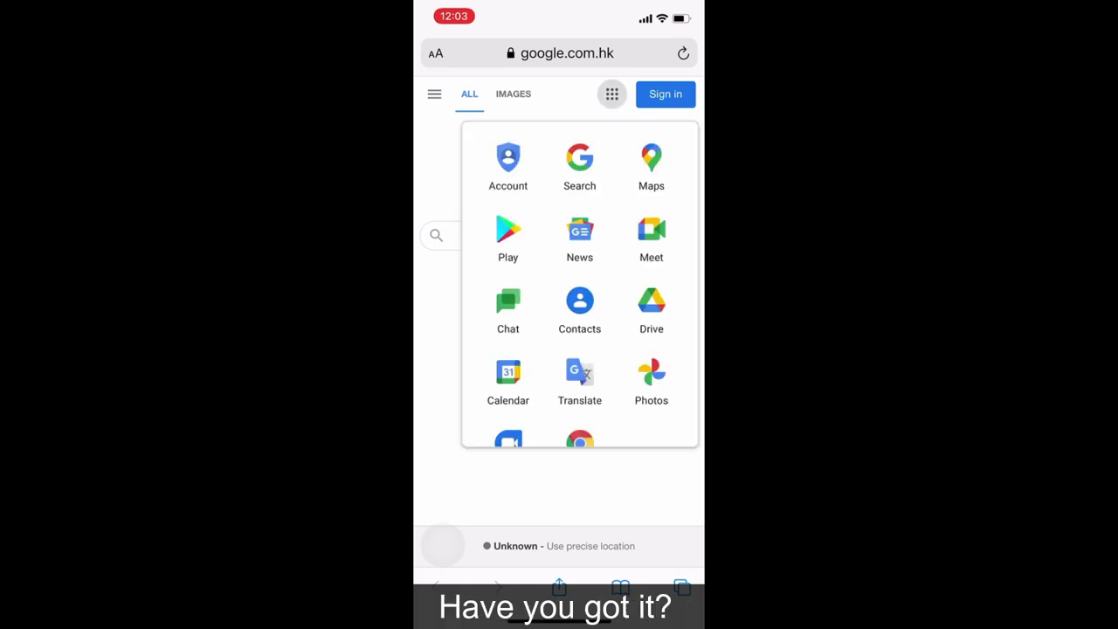
pyautogui.click(579, 236)
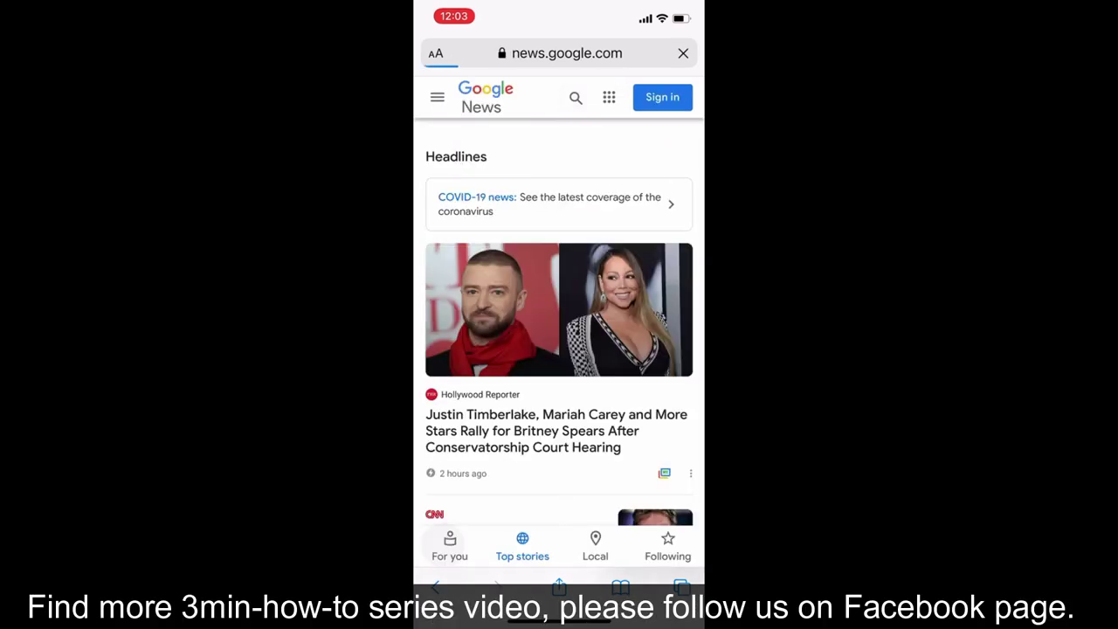